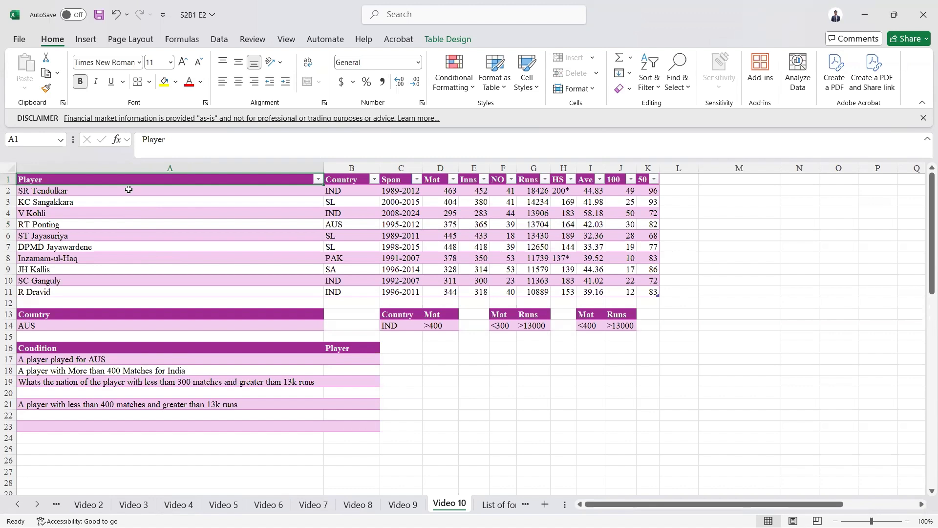
# Step: Start a DGET formula in B17 using the whole player table as the database
pyautogui.click(352, 359)
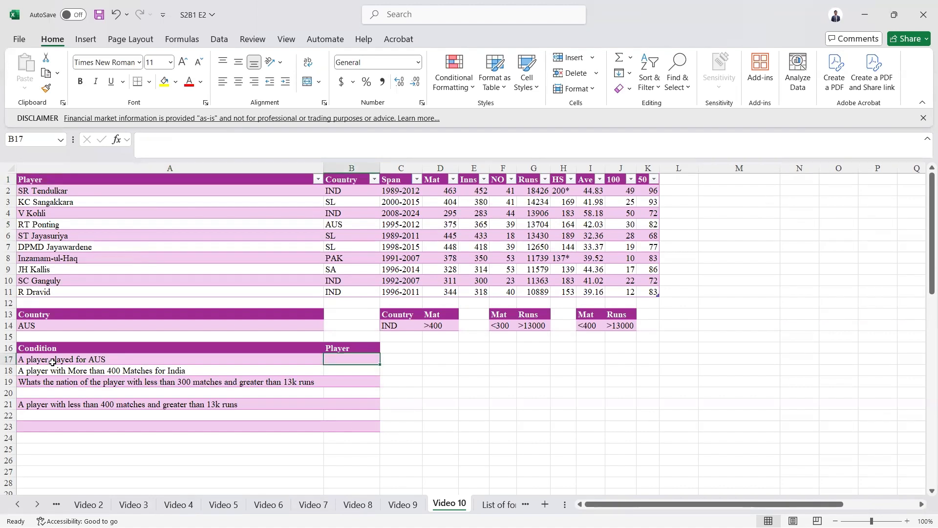
pyautogui.write('=dge')
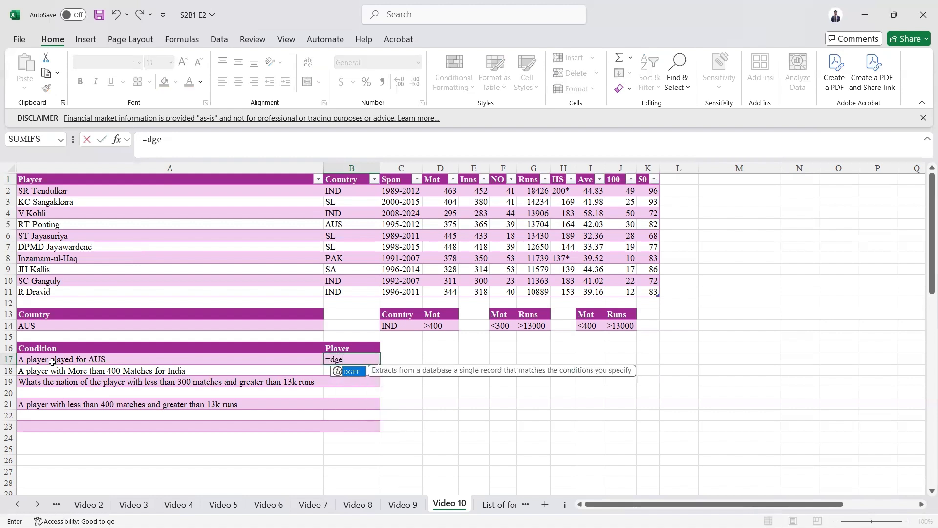
pyautogui.press('Tab')
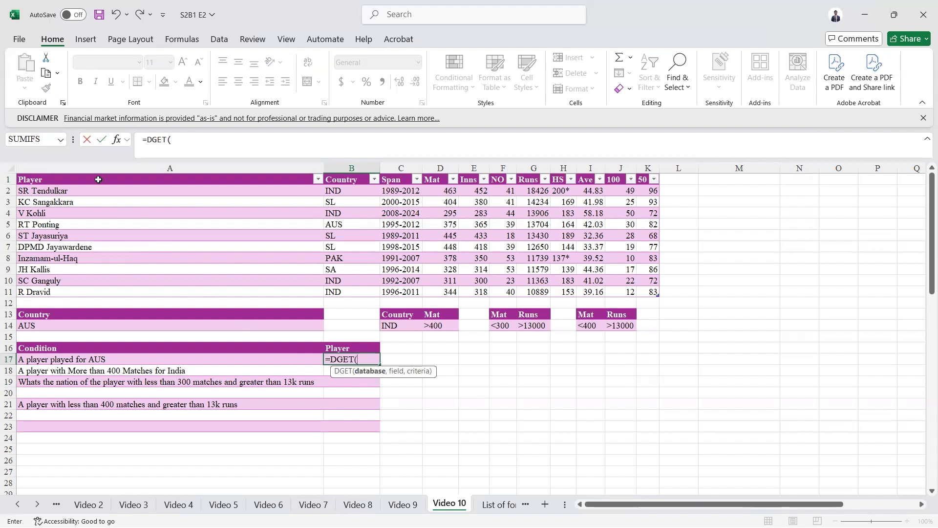
pyautogui.click(98, 179)
pyautogui.hotkey('ctrl', 'shift', 'Right')
pyautogui.hotkey('ctrl', 'shift', 'Down')
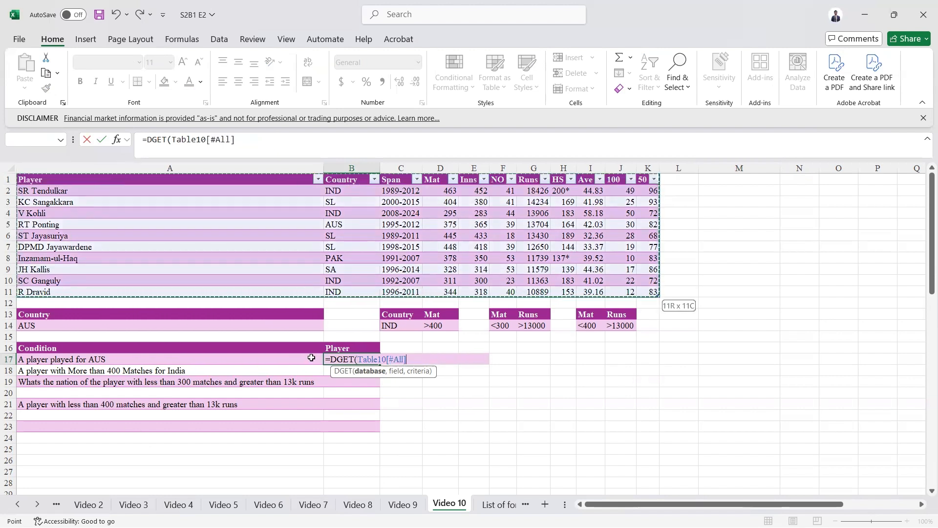
pyautogui.write(',')
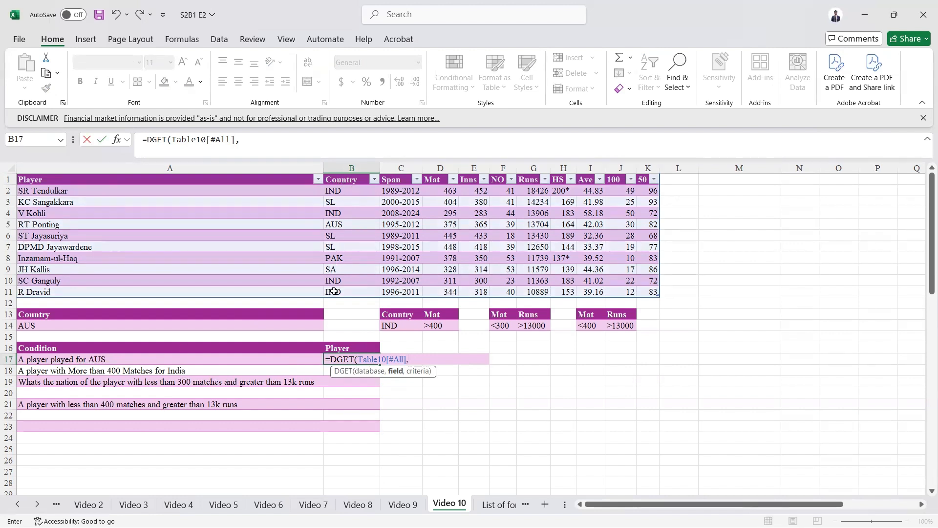
# Step: Use the Player heading in B16 as the field and A13:A14 (Country AUS) as criteria, returning RT Ponting
pyautogui.click(127, 181)
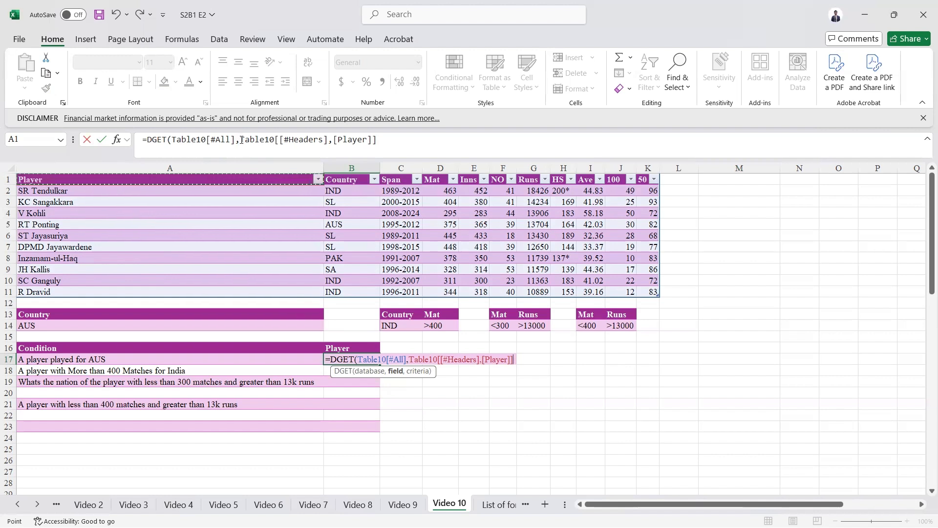
pyautogui.moveTo(241, 140); pyautogui.dragTo(592, 181)
pyautogui.write('"Player')
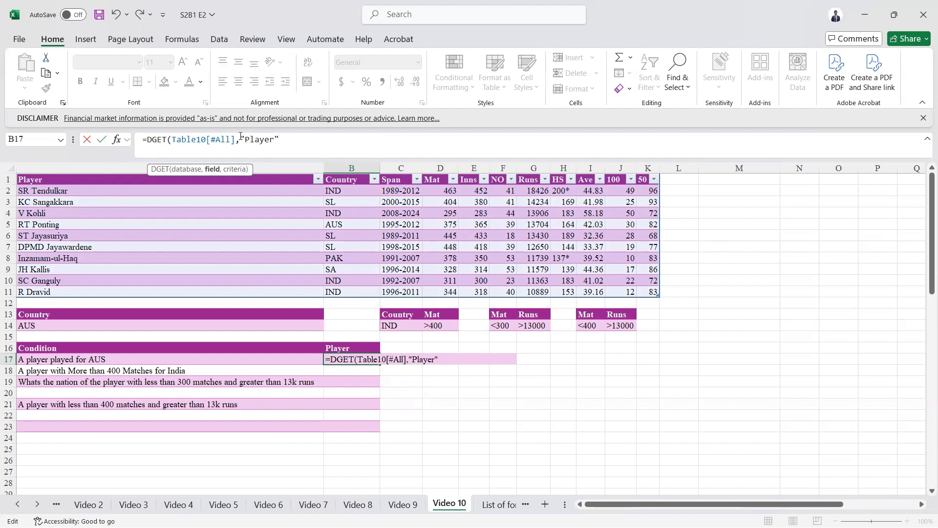
pyautogui.moveTo(241, 139); pyautogui.dragTo(279, 139)
pyautogui.click(349, 347)
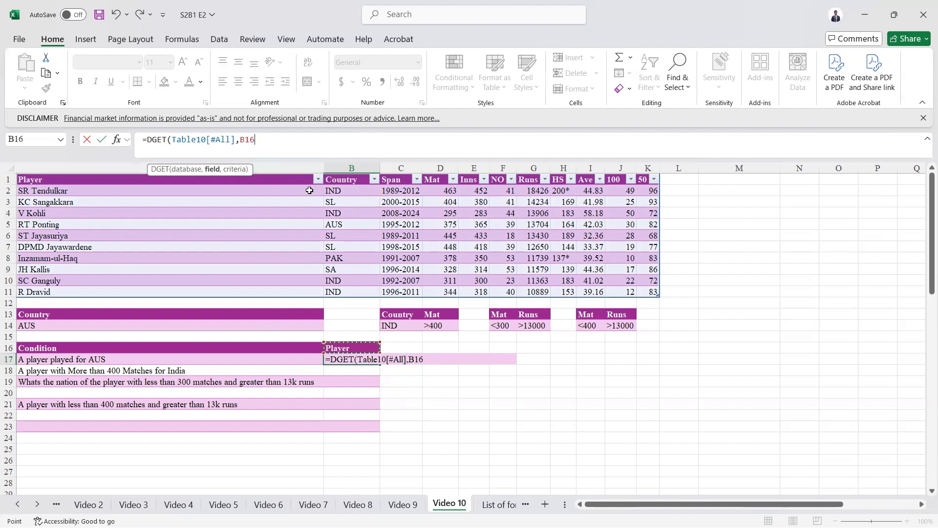
pyautogui.write(',')
pyautogui.moveTo(74, 314); pyautogui.dragTo(80, 331)
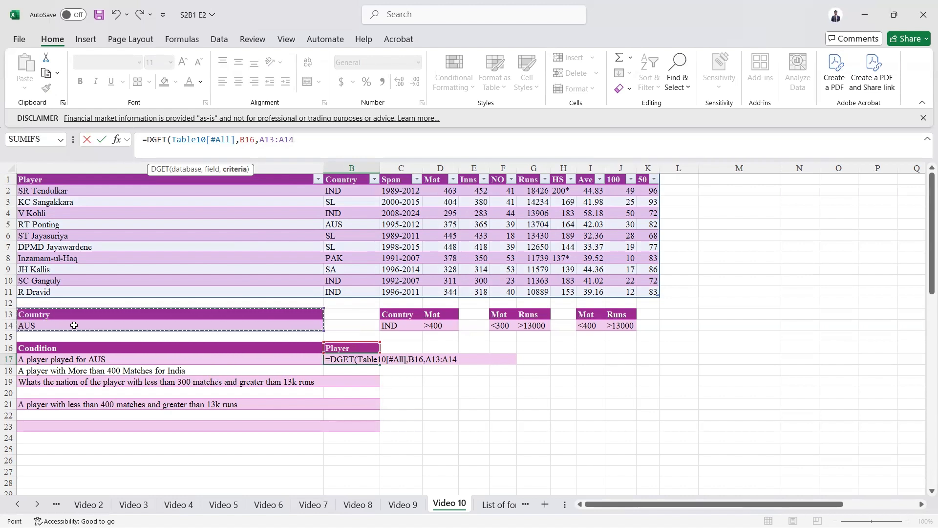
pyautogui.write(')')
pyautogui.hotkey('ctrl', 'Return')
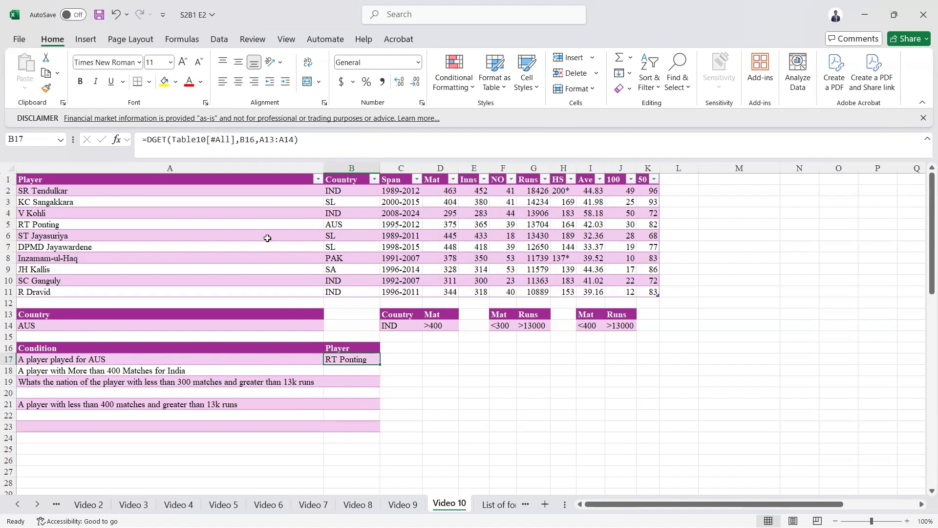
pyautogui.click(340, 368)
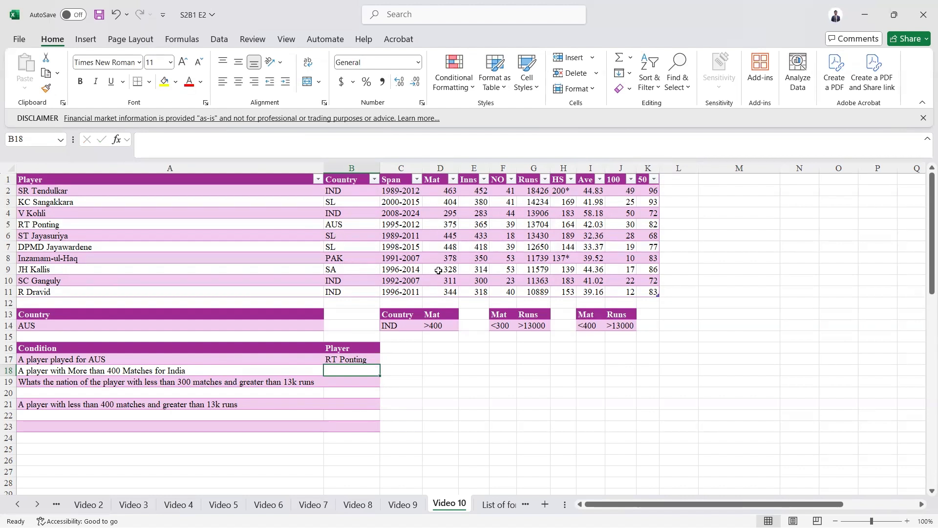
# Step: In B18, enter DGET over the player table with field 1 and criteria C13:D14 (IND, >400), returning SR Tendulkar
pyautogui.write('=')
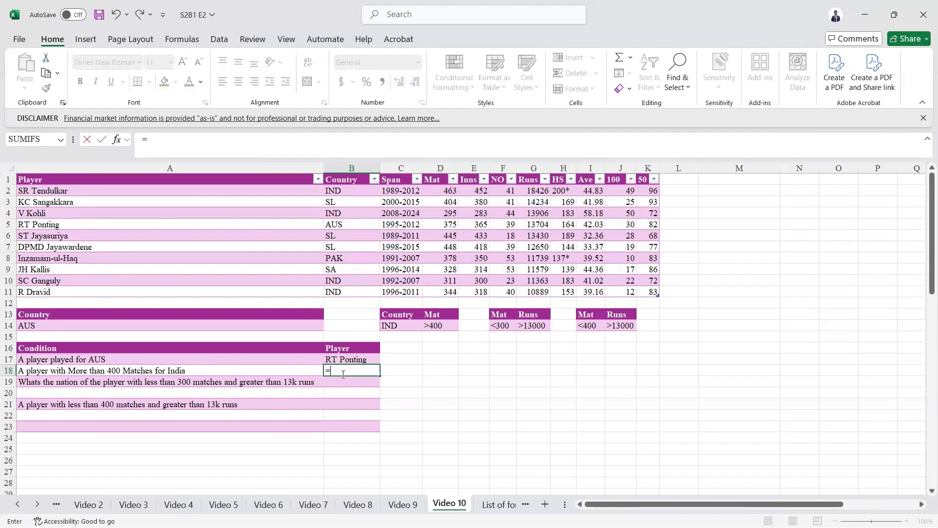
pyautogui.write('dg')
pyautogui.press('Tab')
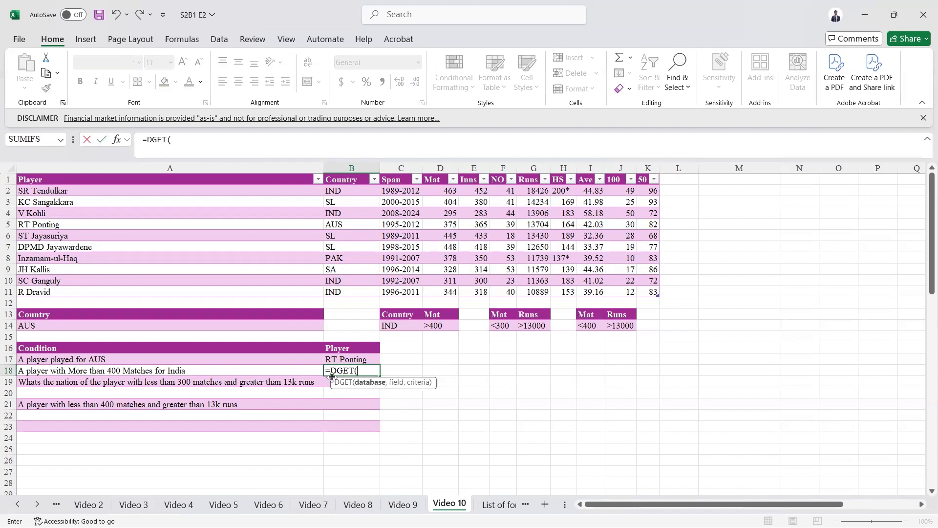
pyautogui.click(96, 179)
pyautogui.hotkey('ctrl', 'a')
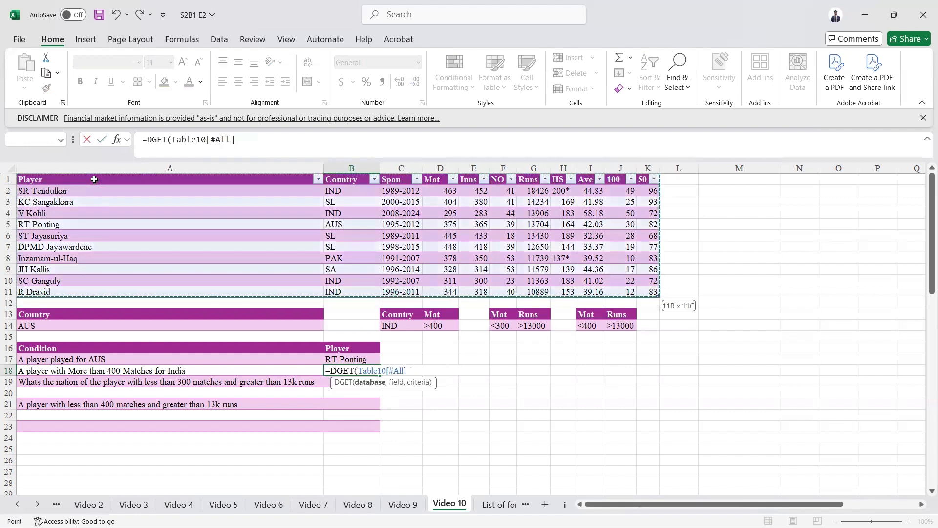
pyautogui.write(',')
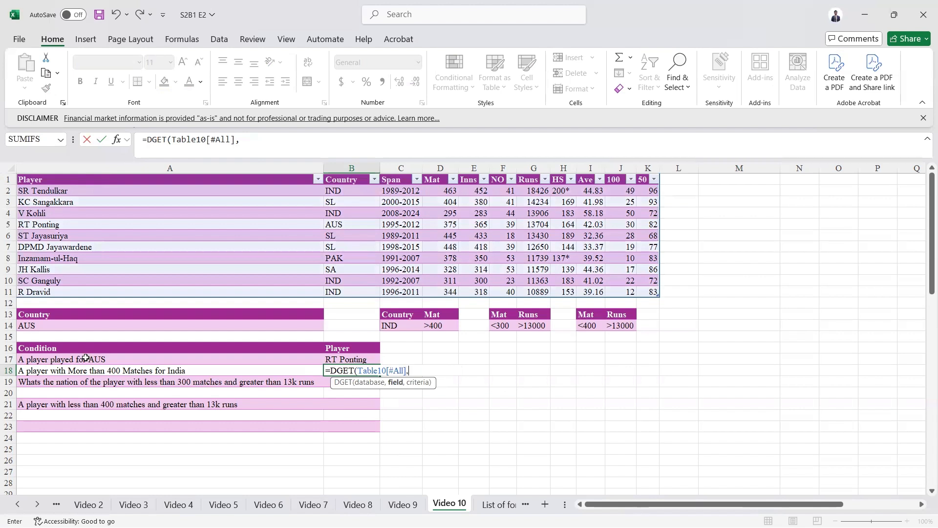
pyautogui.write('1,')
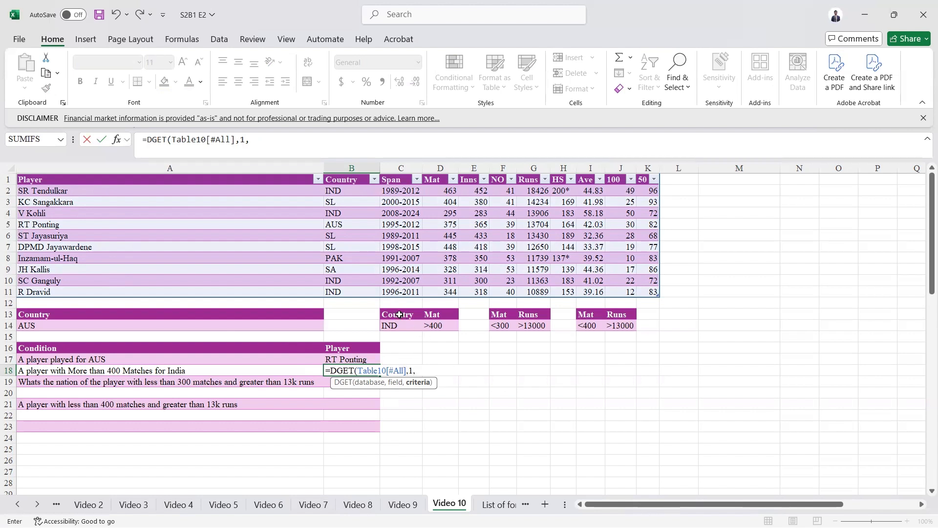
pyautogui.moveTo(402, 315); pyautogui.dragTo(432, 325)
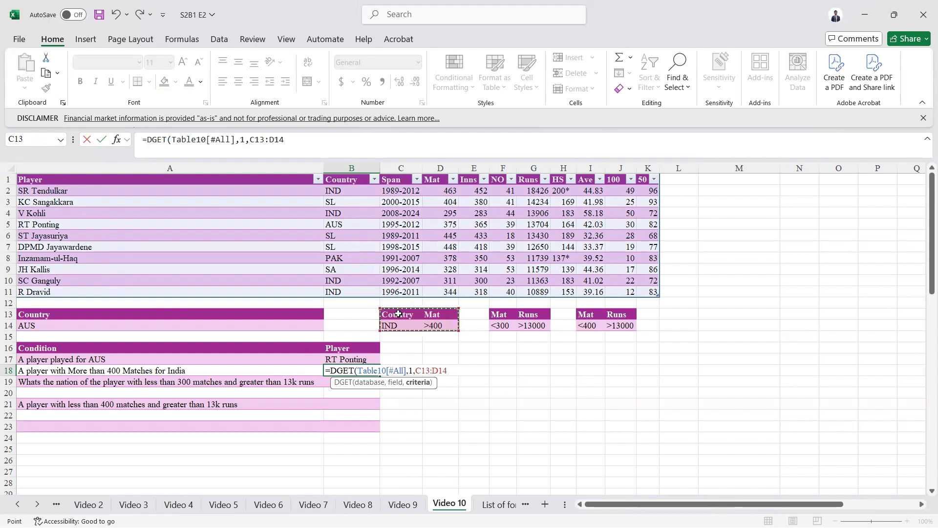
pyautogui.write(')')
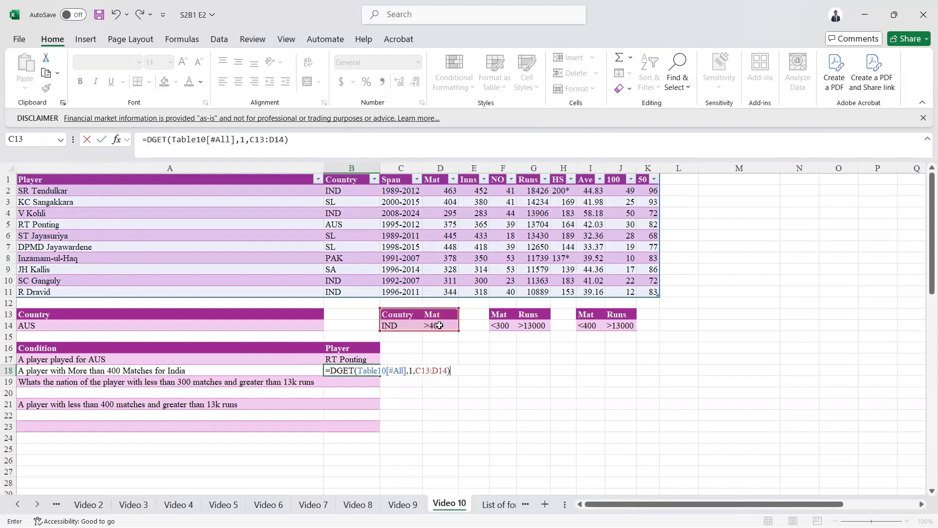
pyautogui.press('Return')
pyautogui.press('Up')
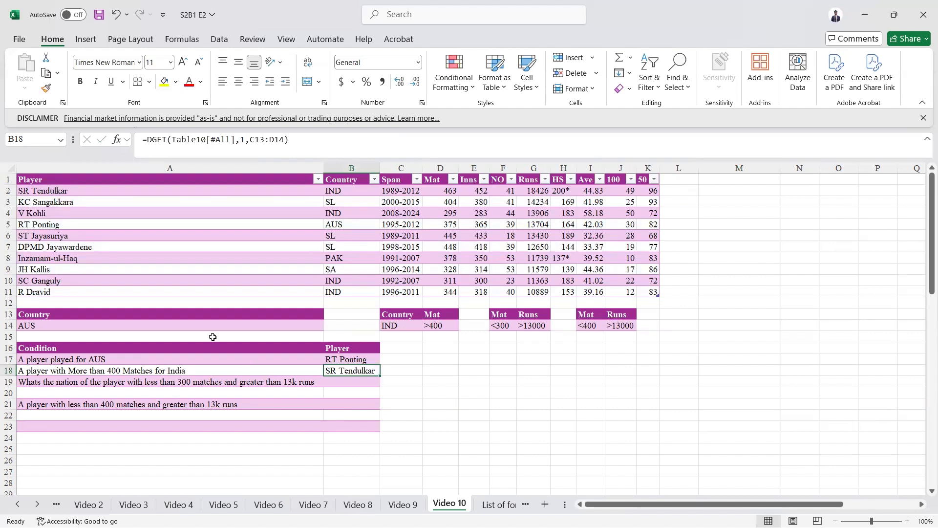
pyautogui.press('Down')
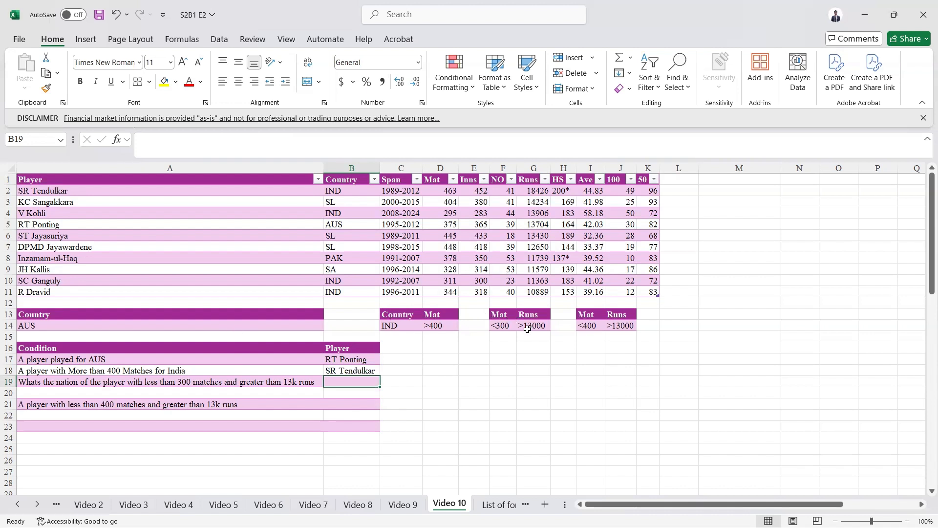
pyautogui.click(83, 382)
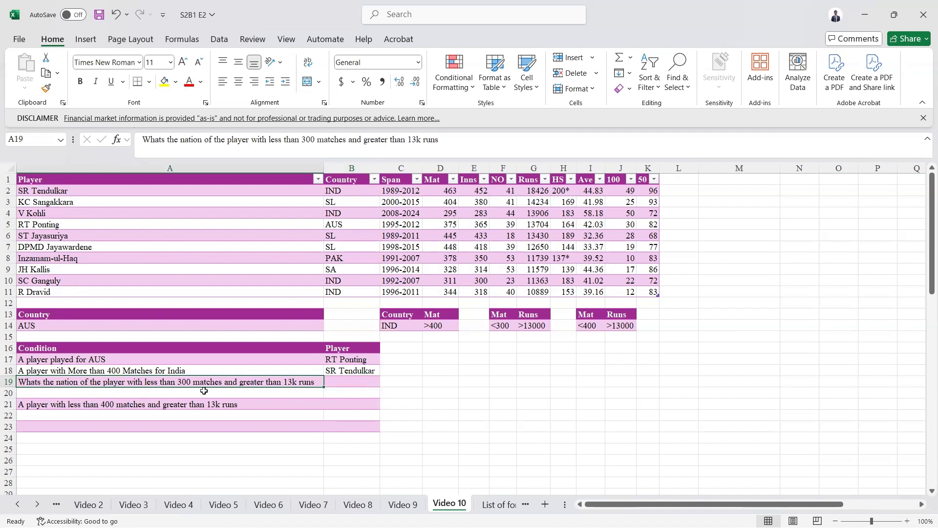
# Step: In B19, enter DGET over the whole table with field 2 and criteria F13:G14 (<300, >13000), returning IND
pyautogui.click(364, 379)
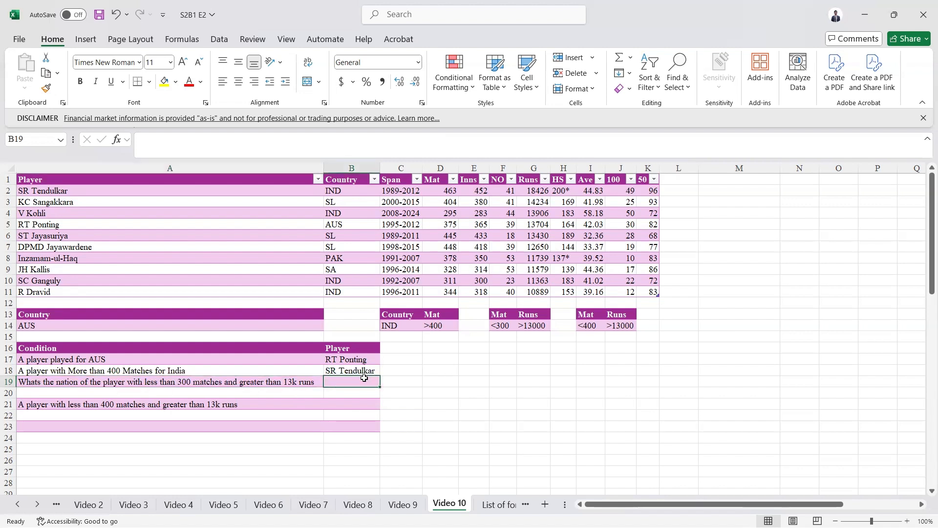
pyautogui.write('=d')
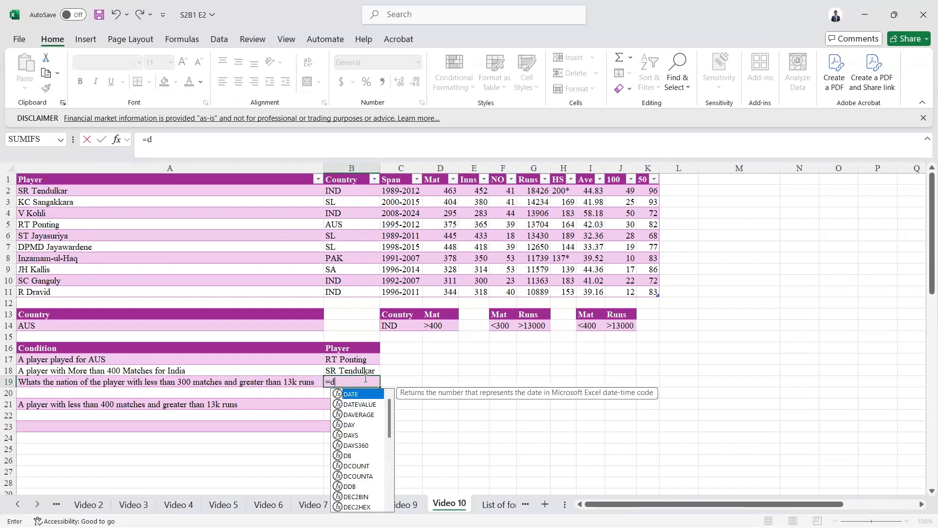
pyautogui.write('g')
pyautogui.press('Tab')
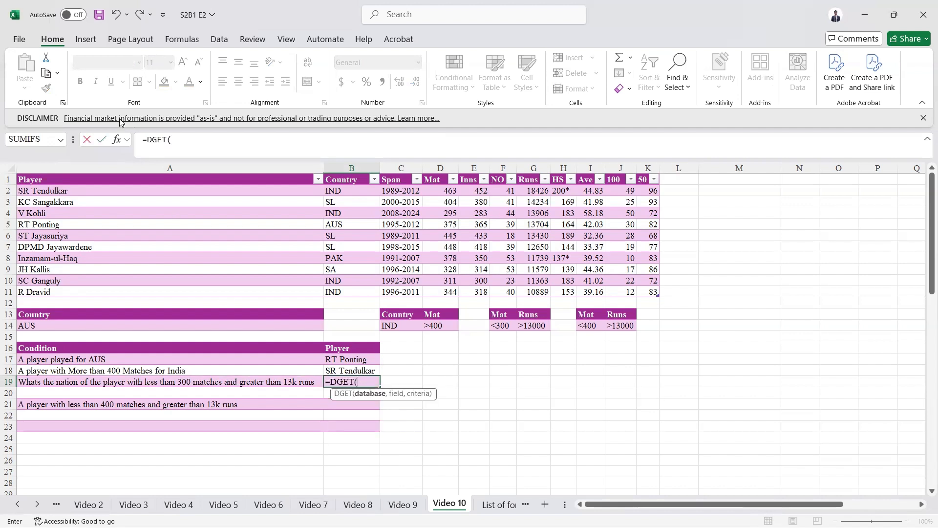
pyautogui.click(119, 180)
pyautogui.hotkey('ctrl', 'a')
pyautogui.write(',')
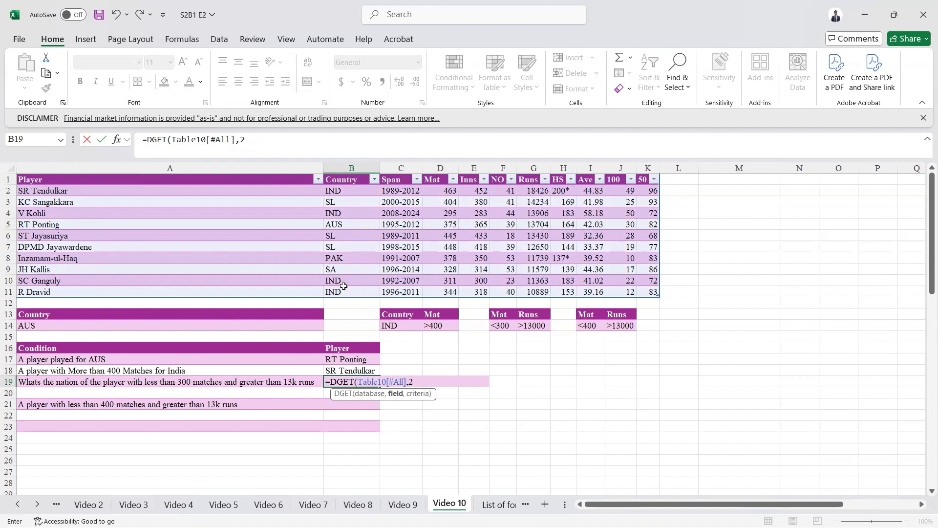
pyautogui.write(',')
pyautogui.moveTo(501, 315); pyautogui.dragTo(532, 327)
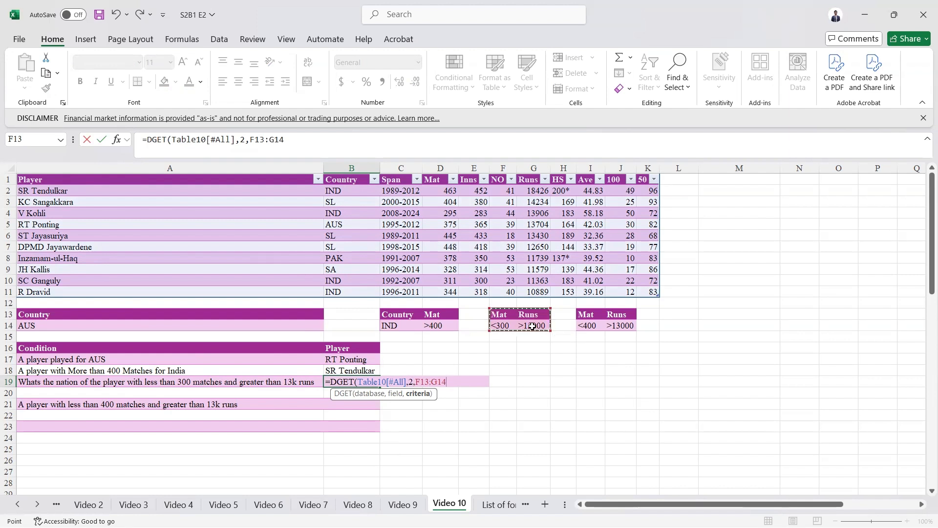
pyautogui.write(')')
pyautogui.hotkey('ctrl', 'Return')
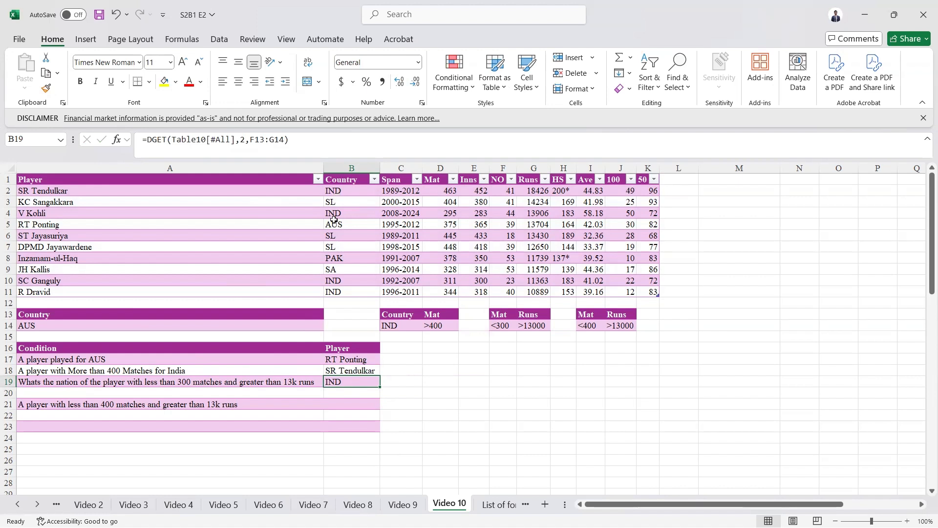
pyautogui.click(340, 404)
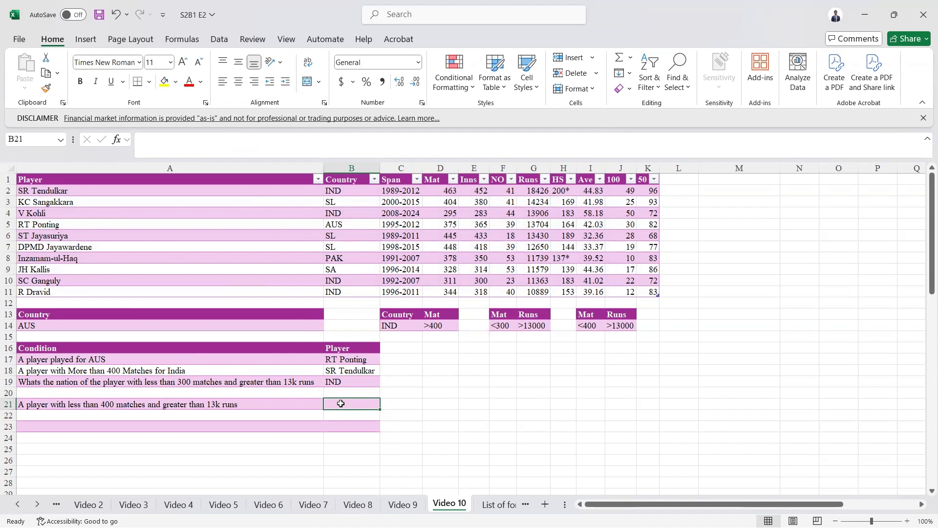
# Step: In B21, enter =DGET(Table10[#All],1,I13:J14) for the under-400-matches condition, which shows #NUM!
pyautogui.write('=')
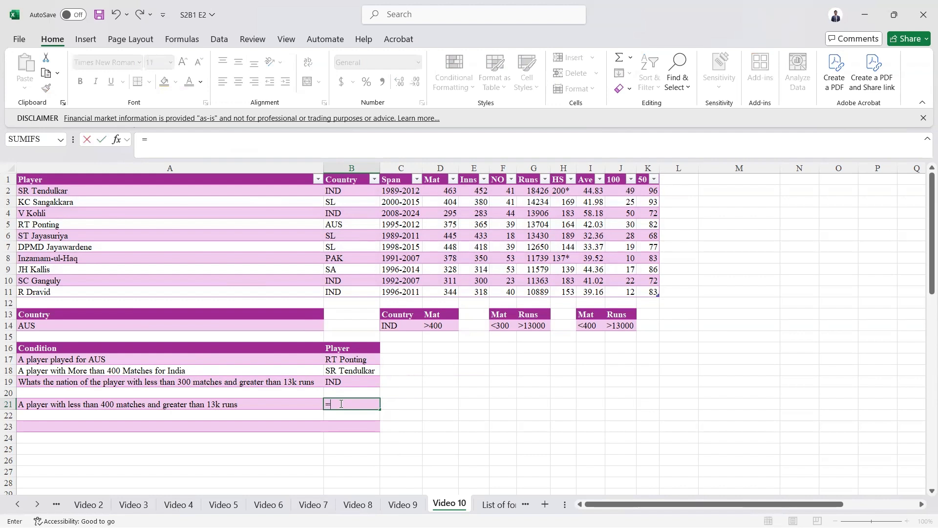
pyautogui.write('dg')
pyautogui.press('Tab')
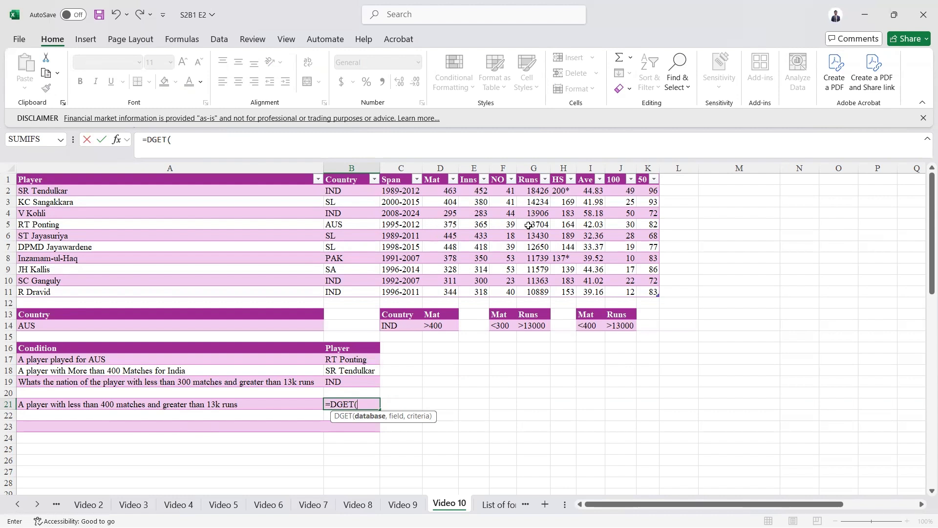
pyautogui.click(105, 180)
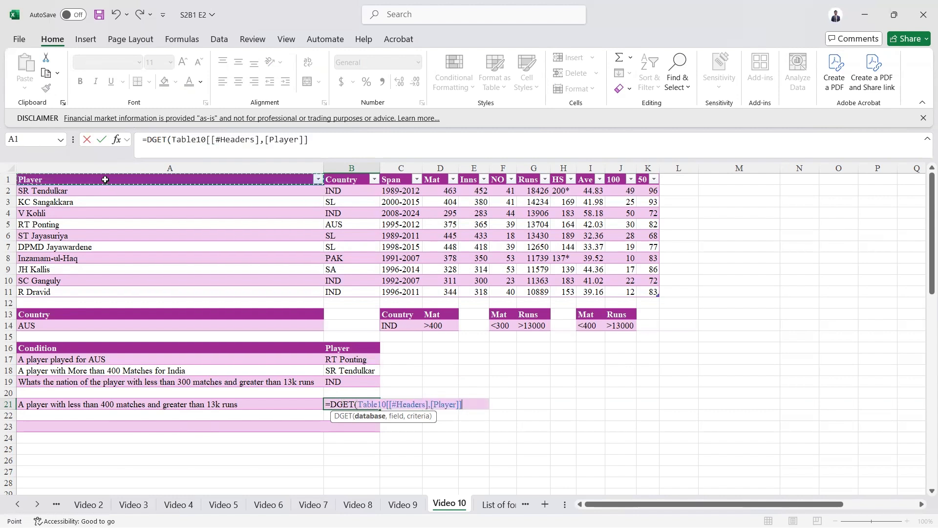
pyautogui.hotkey('ctrl', 'shift', 'Right')
pyautogui.hotkey('ctrl', 'shift', 'Down')
pyautogui.write(',')
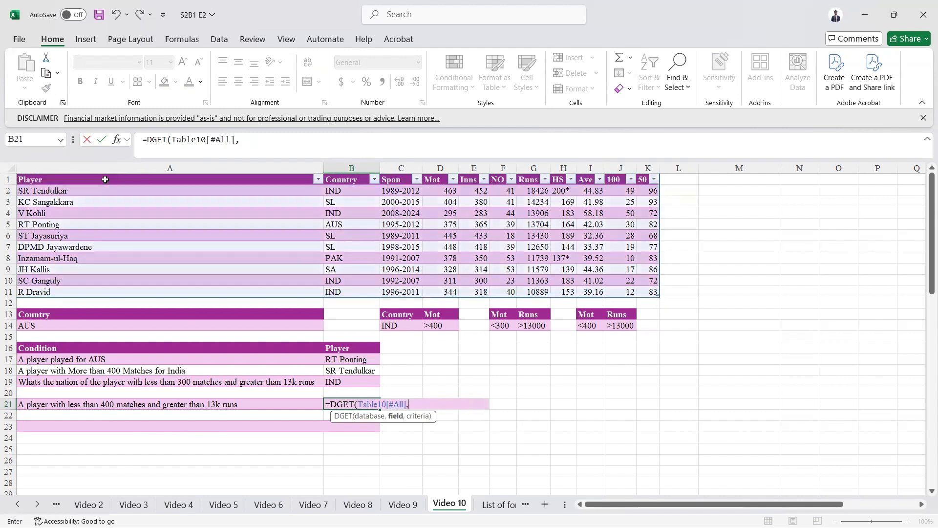
pyautogui.write('1,')
pyautogui.moveTo(591, 314); pyautogui.dragTo(613, 327)
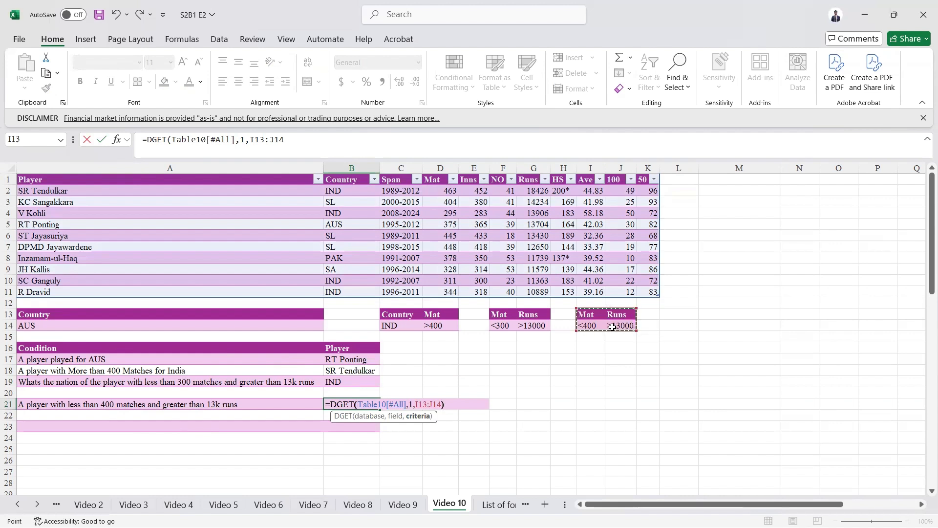
pyautogui.write(')')
pyautogui.hotkey('ctrl', 'Return')
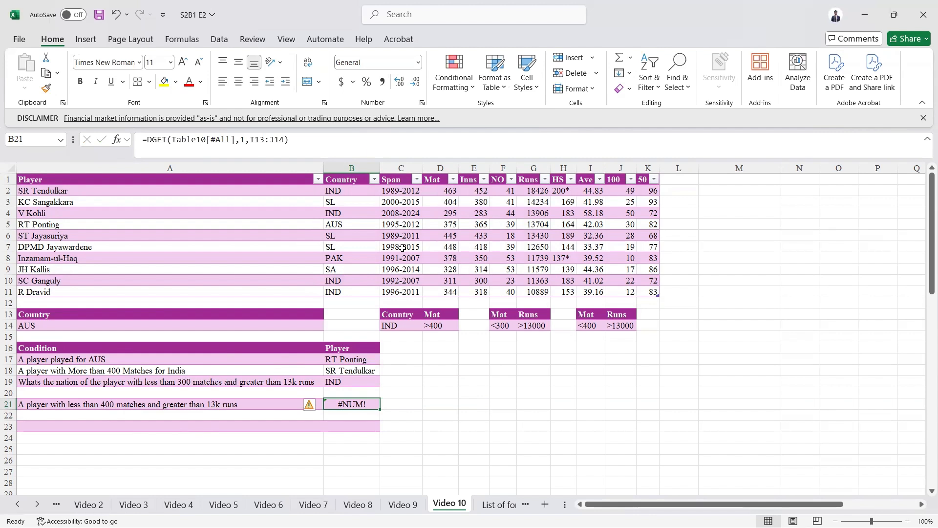
# Step: Highlight the two matching players in A4:A5 behind B21's #NUM! result, then move to B22
pyautogui.moveTo(46, 211); pyautogui.dragTo(58, 222)
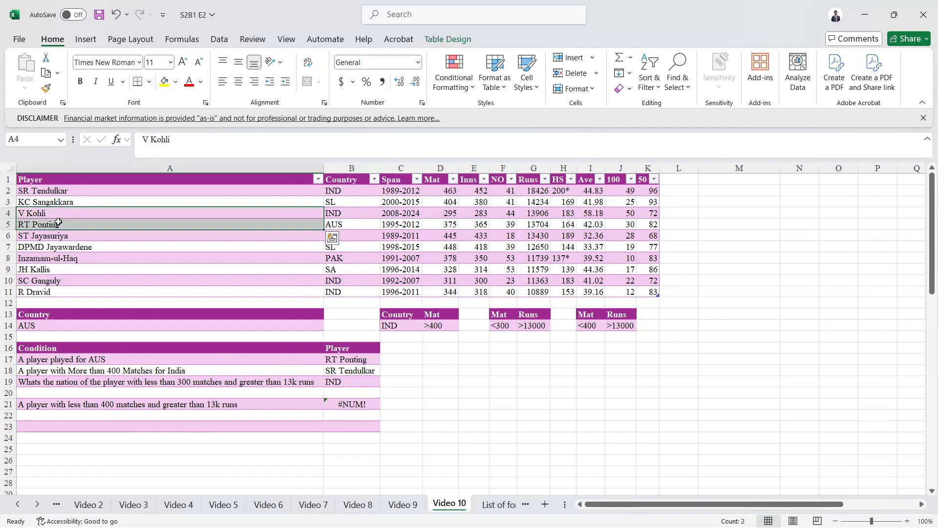
pyautogui.click(364, 402)
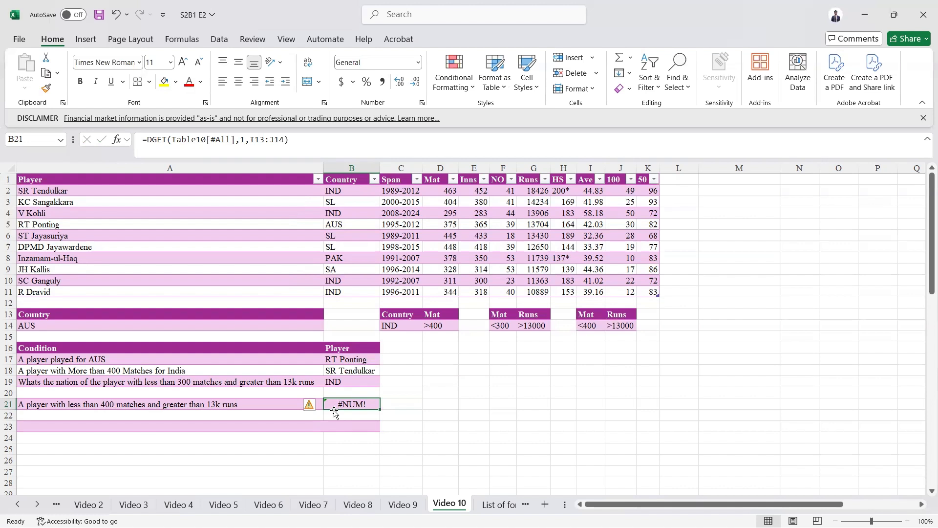
pyautogui.click(347, 419)
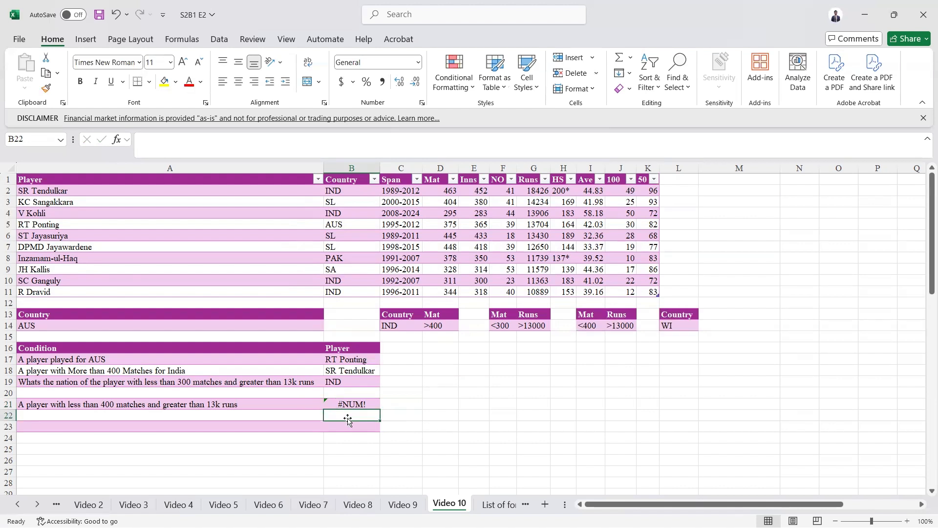
# Step: In B22, enter =DGET(Table10[#All],1,L13:L14) for the WI criteria, which returns #VALUE!
pyautogui.write('=dget')
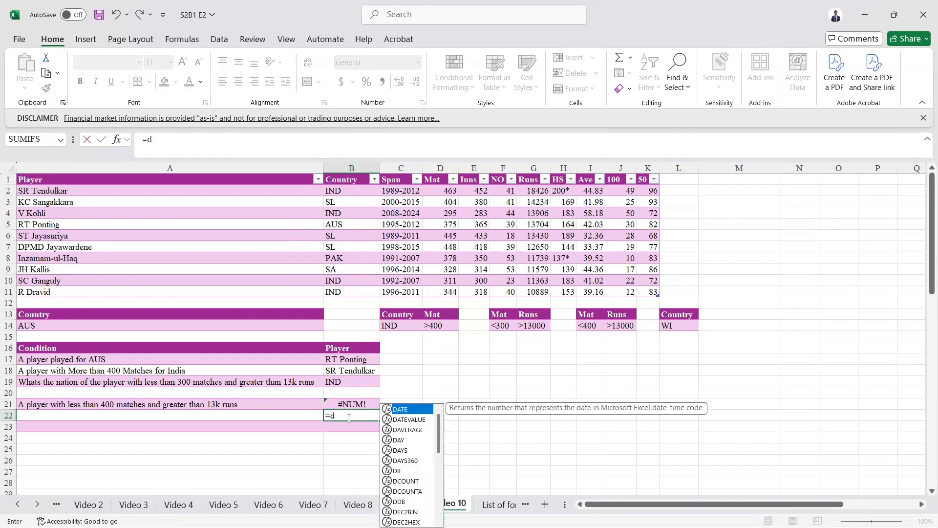
pyautogui.press('Tab')
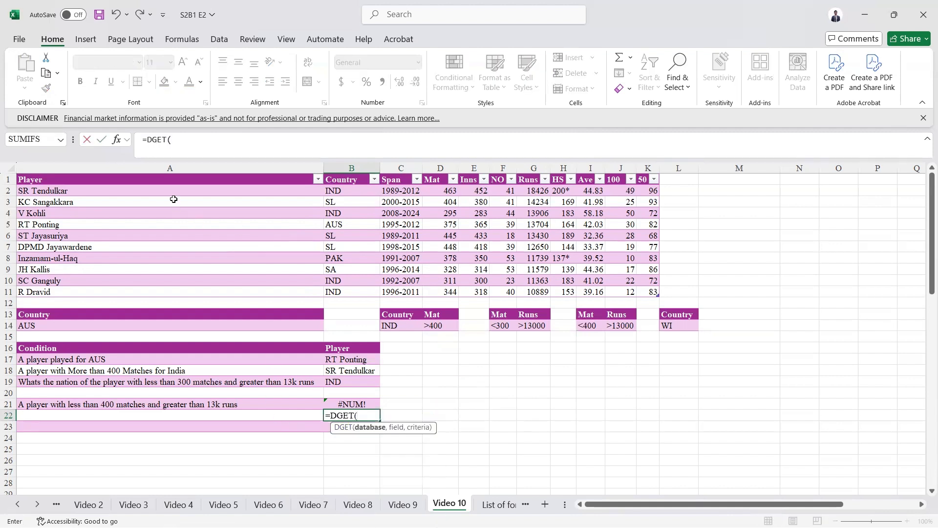
pyautogui.click(165, 179)
pyautogui.hotkey('ctrl', 'shift', 'Right')
pyautogui.hotkey('ctrl', 'shift', 'Down')
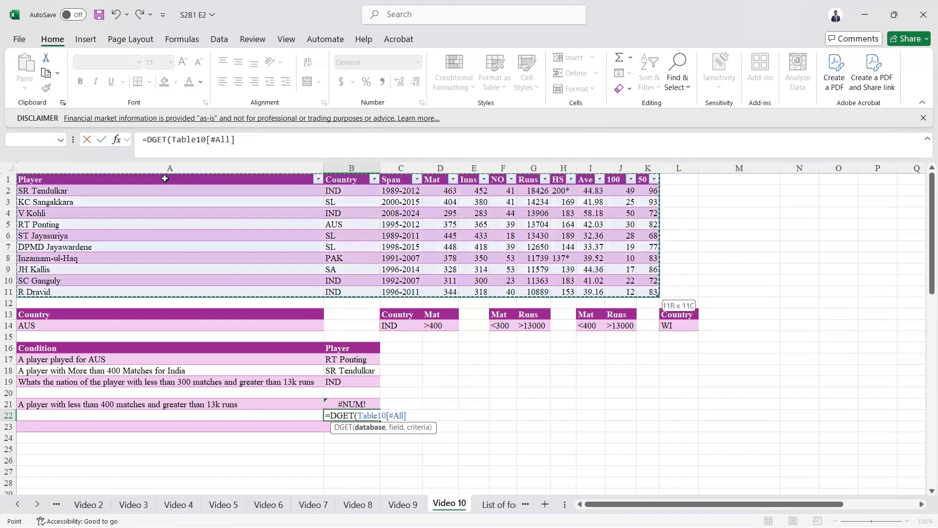
pyautogui.write(',')
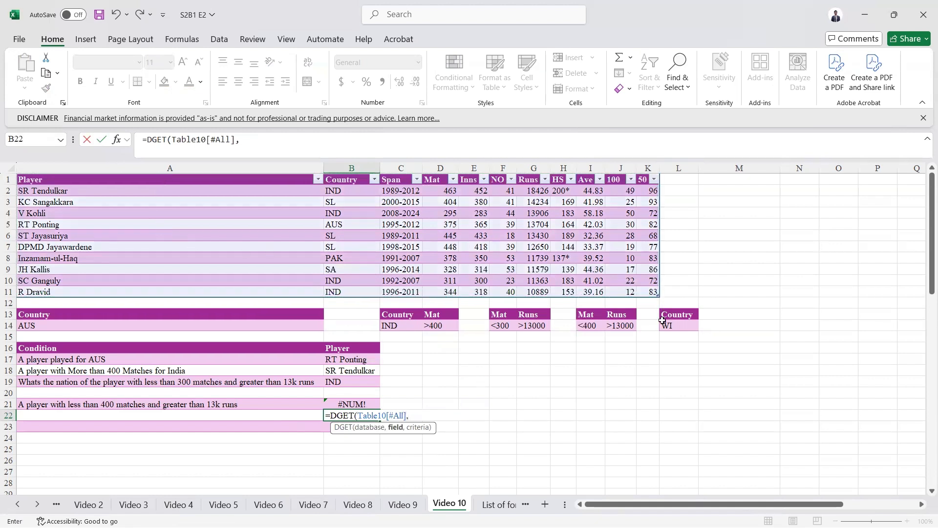
pyautogui.write('1,')
pyautogui.click(677, 314)
pyautogui.moveTo(677, 314); pyautogui.dragTo(676, 325)
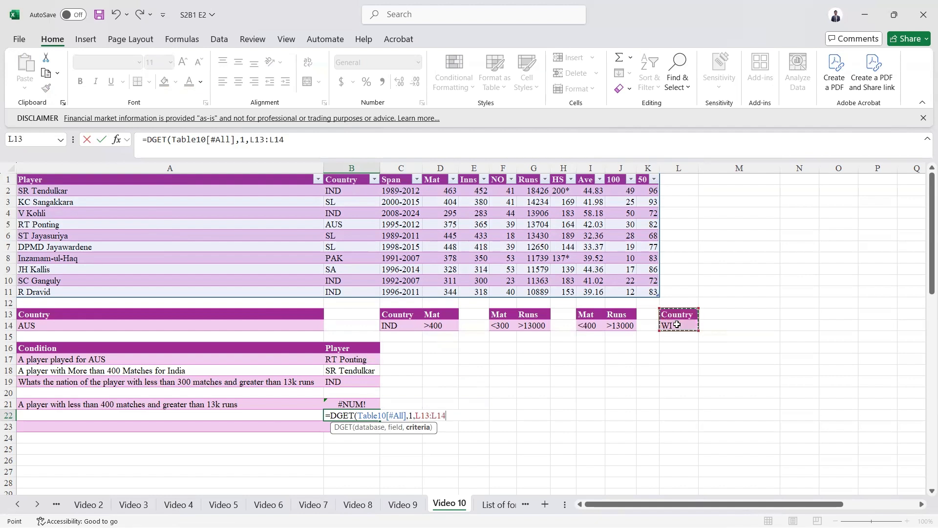
pyautogui.write(')')
pyautogui.hotkey('ctrl', 'Return')
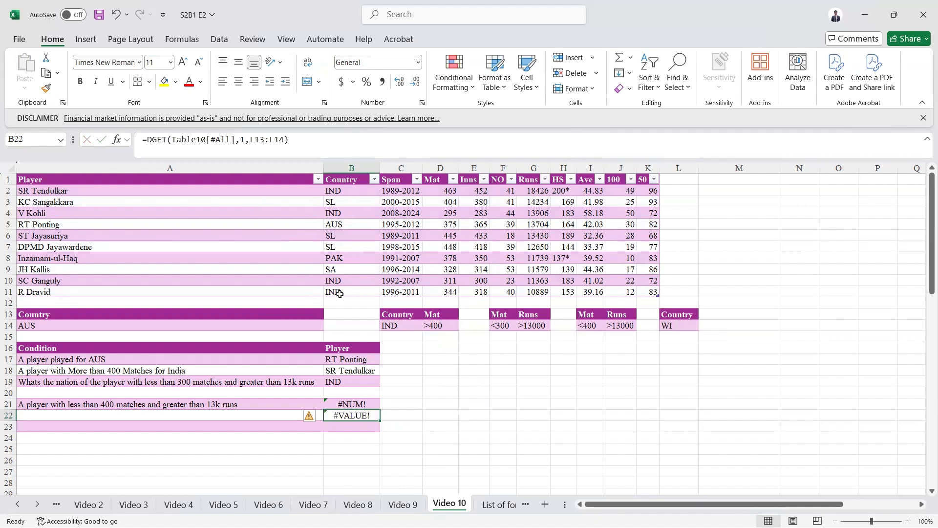
pyautogui.click(352, 405)
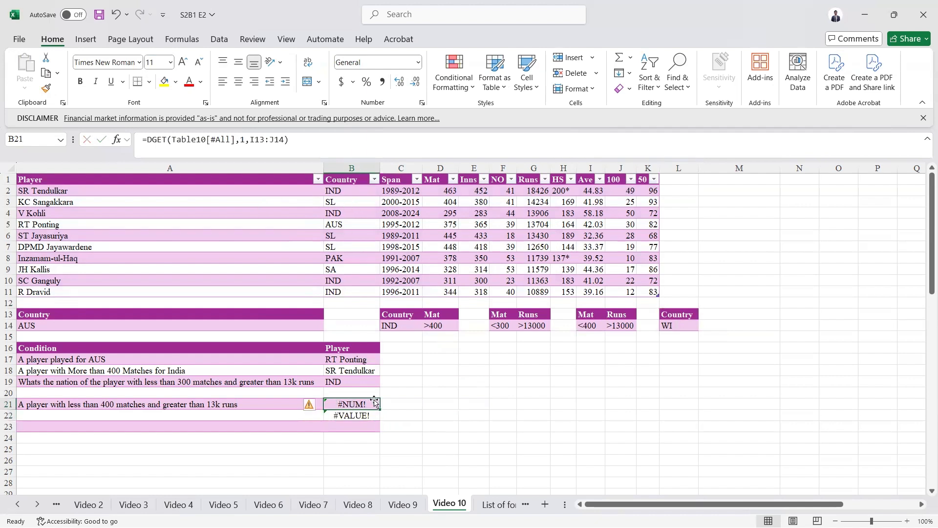